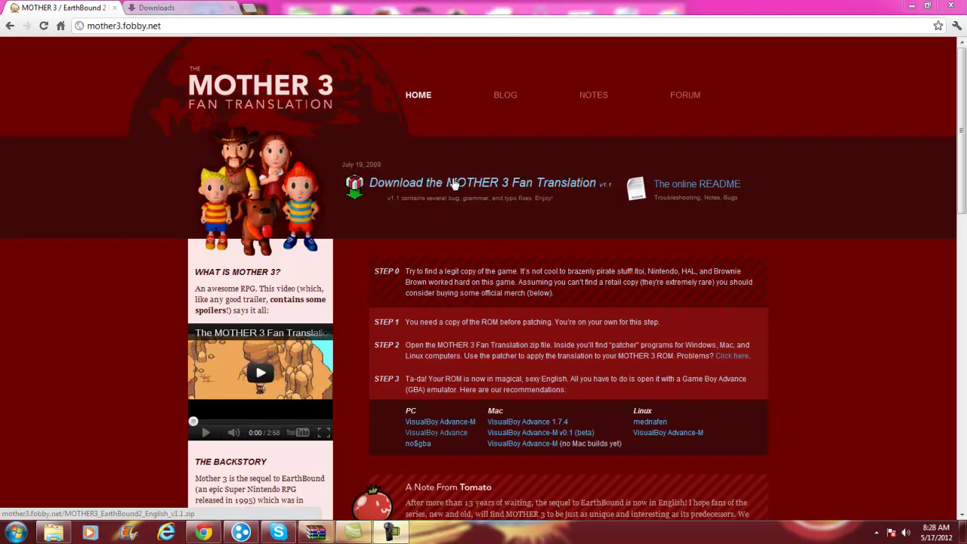
# Open the Downloads folder and bring up the context menu for Mother 3 (Eng. Translation 1.1).zip.
pyautogui.click(178, 8)
pyautogui.click(45, 6)
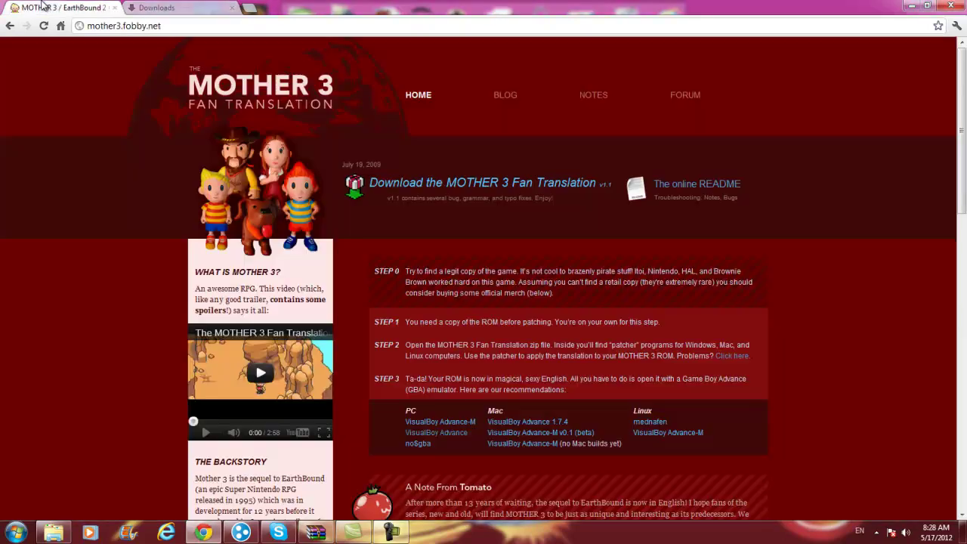
pyautogui.click(53, 532)
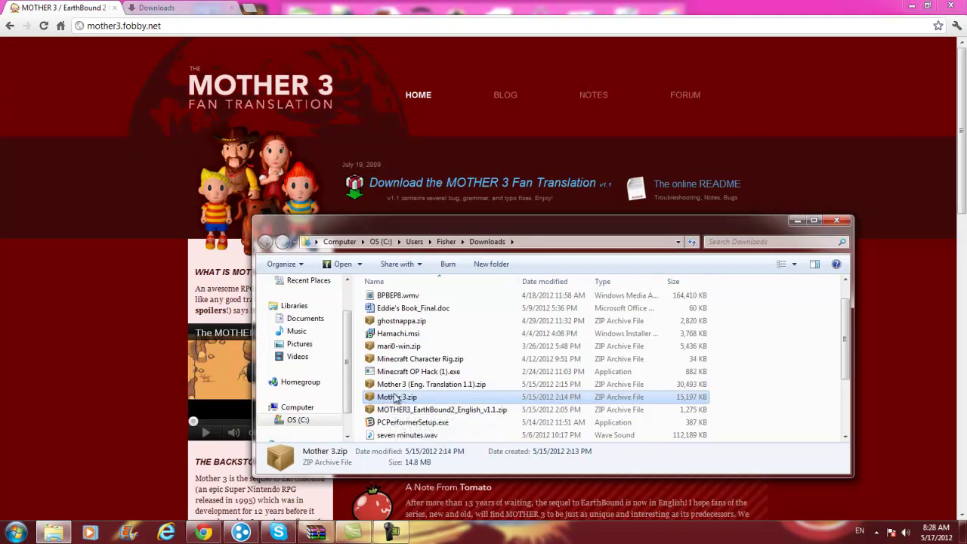
pyautogui.rightClick(433, 388)
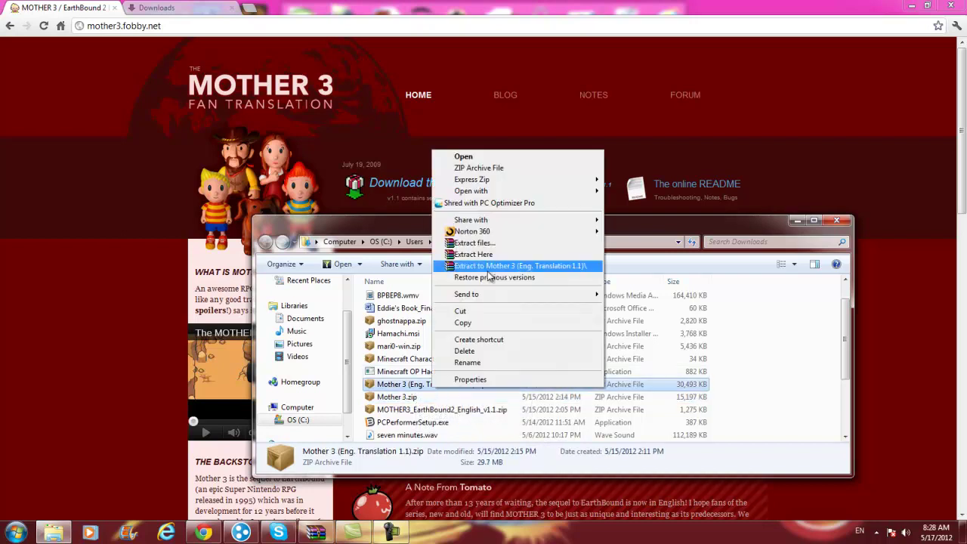
# Open Mother 3 (Eng. Translation 1.1).zip in WinRAR and dismiss the purchase reminder.
pyautogui.moveTo(518, 193)
pyautogui.click(648, 219)
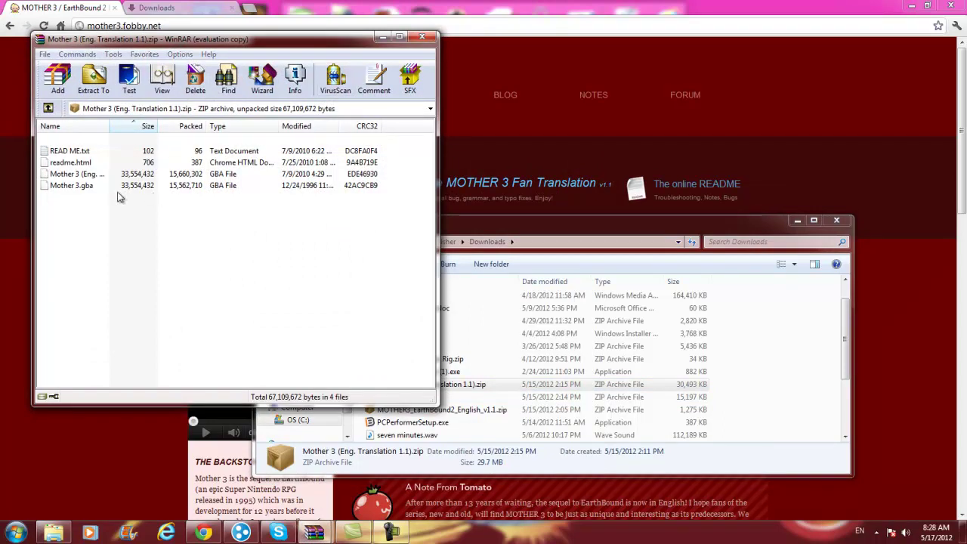
pyautogui.click(326, 175)
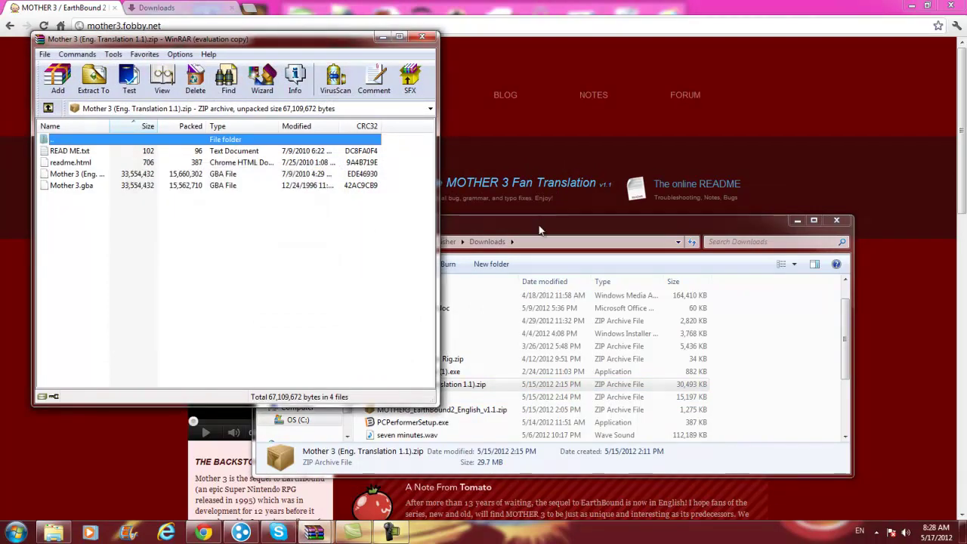
pyautogui.moveTo(538, 226); pyautogui.dragTo(687, 232)
# Open Mother 3.zip in WinRAR, closing the file shredder window opened by mistake.
pyautogui.rightClick(543, 402)
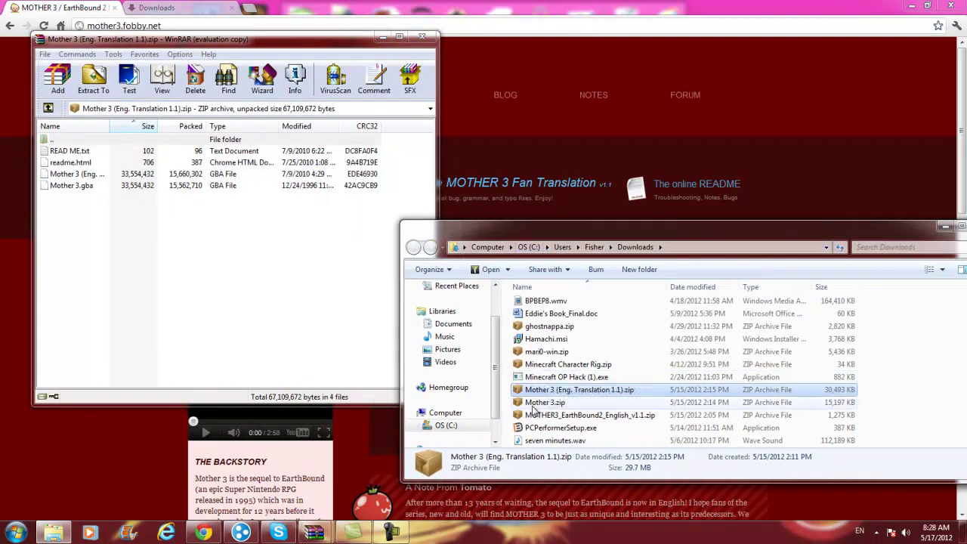
pyautogui.click(572, 221)
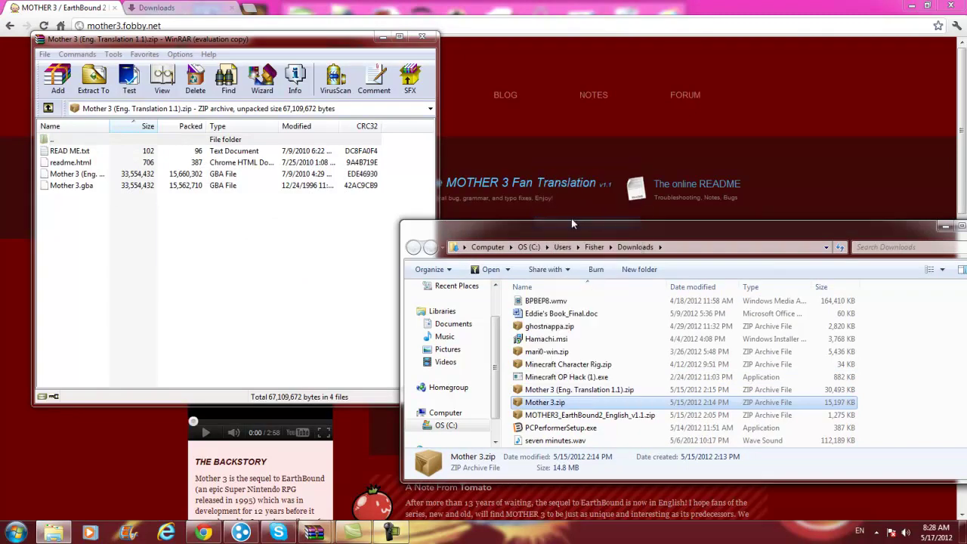
pyautogui.click(709, 109)
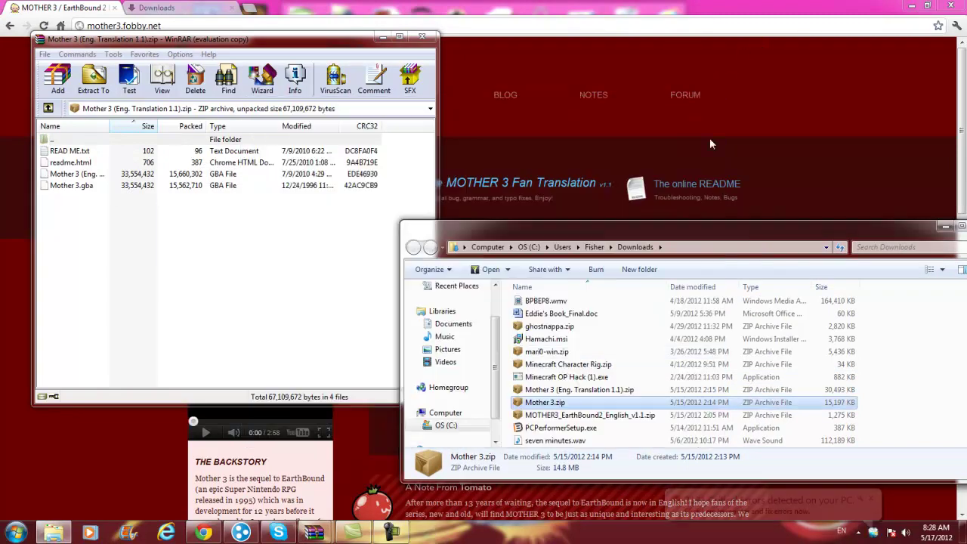
pyautogui.rightClick(528, 404)
pyautogui.moveTo(574, 205)
pyautogui.click(675, 236)
# Dismiss the license and error notices, dock Mother 3.zip on the right, and select readme.html and Mother 3.gba.
pyautogui.moveTo(291, 55); pyautogui.dragTo(708, 49)
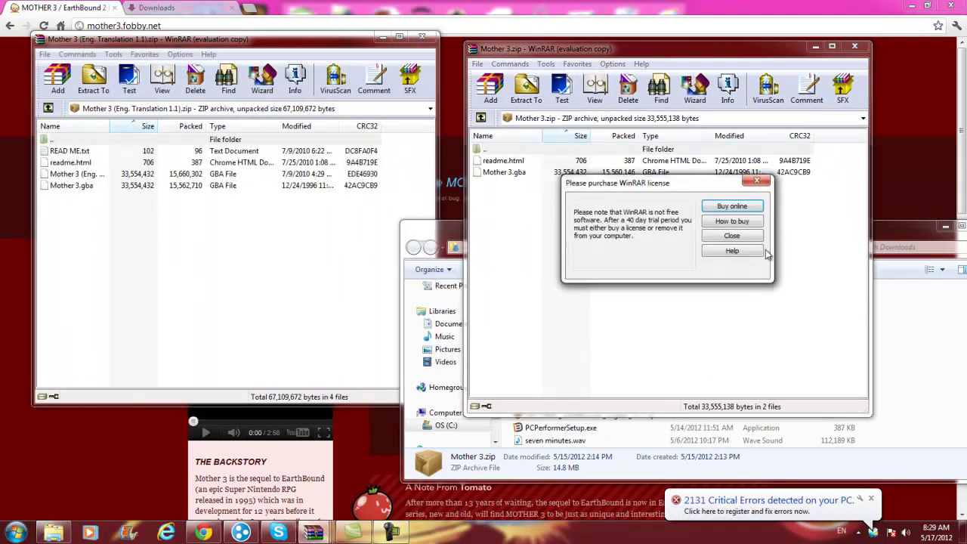
pyautogui.click(756, 180)
pyautogui.click(871, 500)
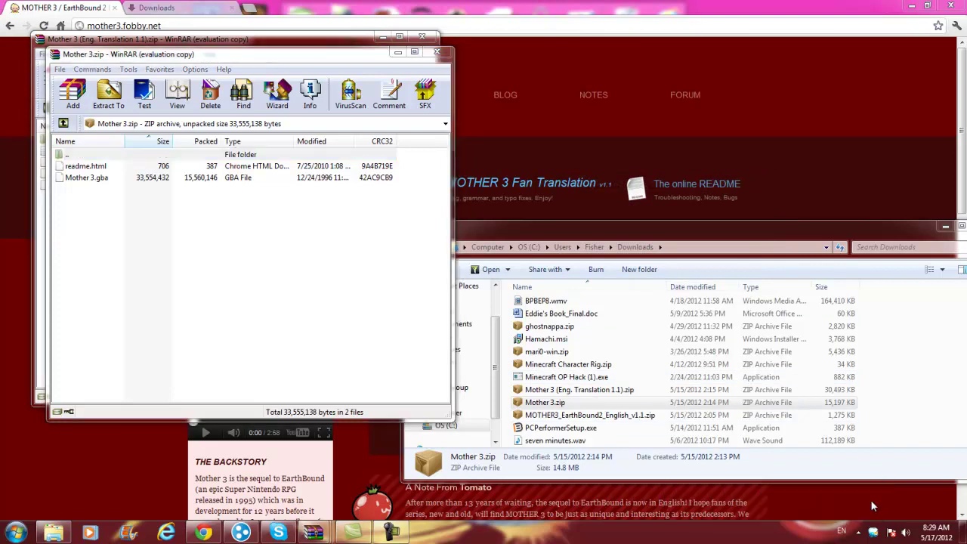
pyautogui.moveTo(241, 56); pyautogui.dragTo(642, 44)
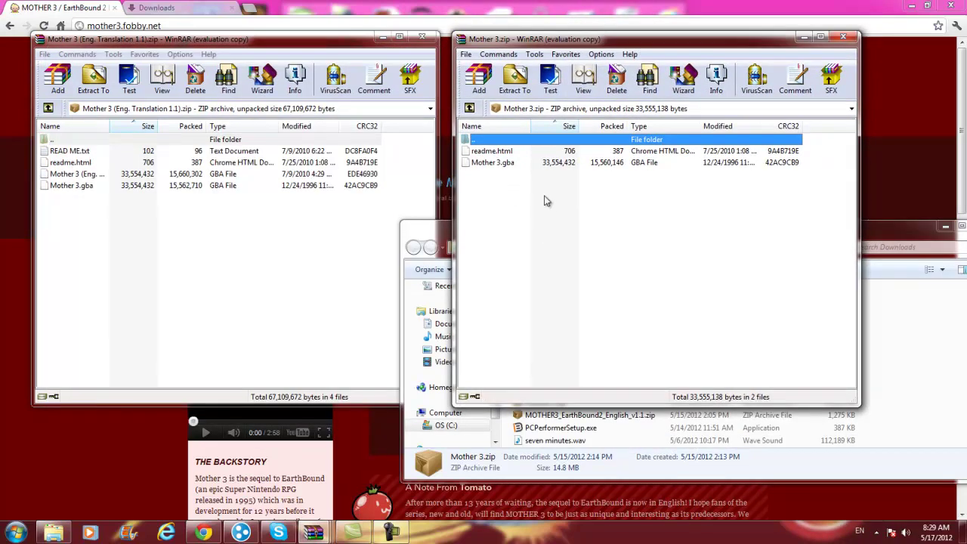
pyautogui.click(556, 228)
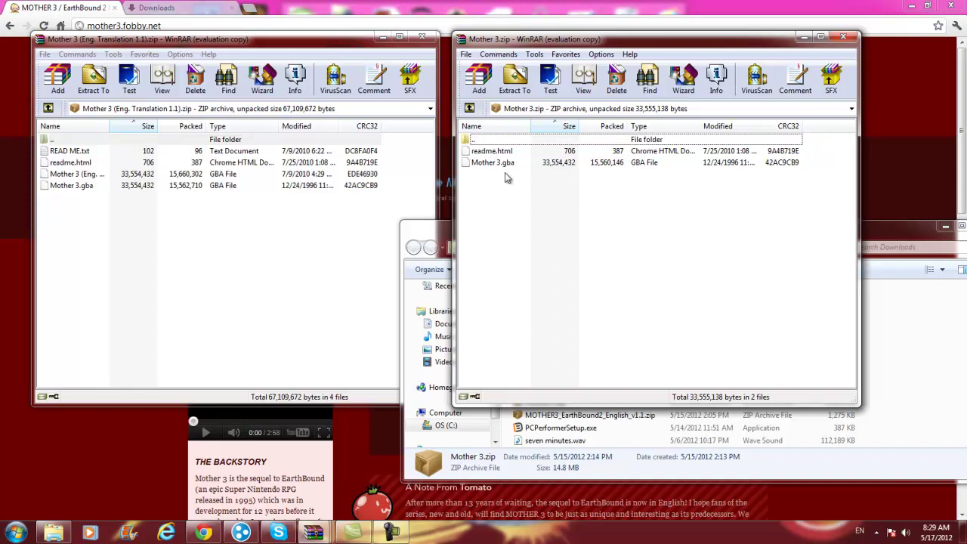
pyautogui.moveTo(539, 195); pyautogui.dragTo(532, 220)
# Close both WinRAR windows and launch VisualBoyAdvance.exe from Documents > visualboy advance.
pyautogui.click(853, 38)
pyautogui.click(422, 37)
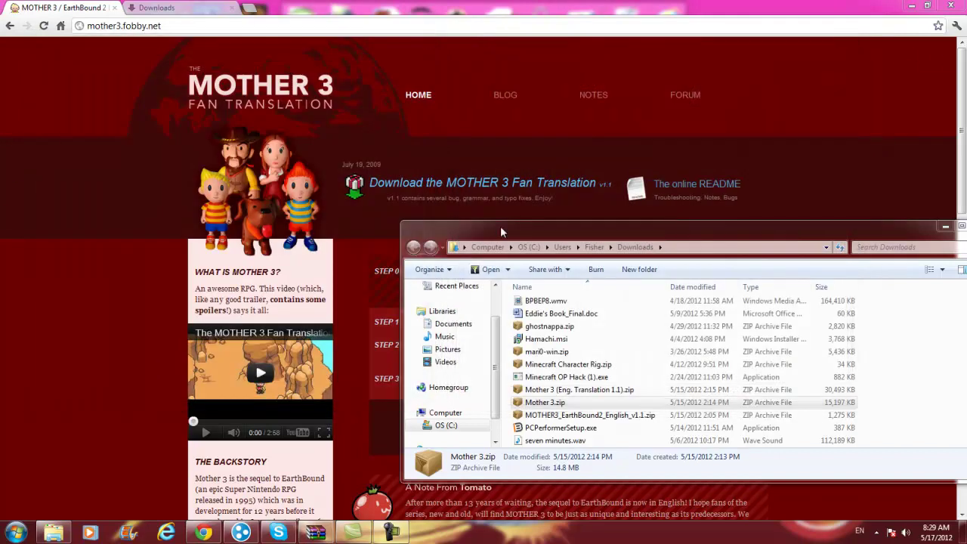
pyautogui.click(452, 323)
pyautogui.click(574, 364)
pyautogui.doubleClick(574, 364)
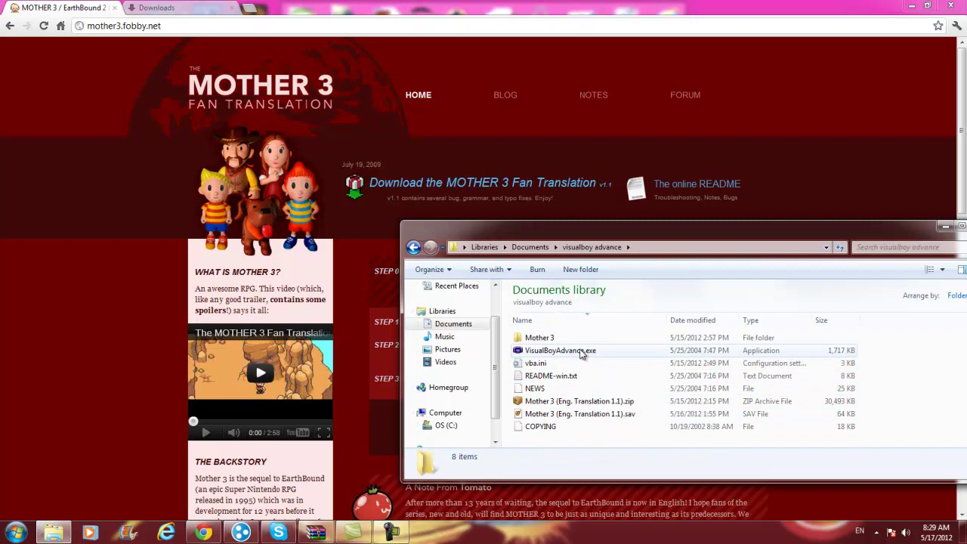
pyautogui.doubleClick(580, 350)
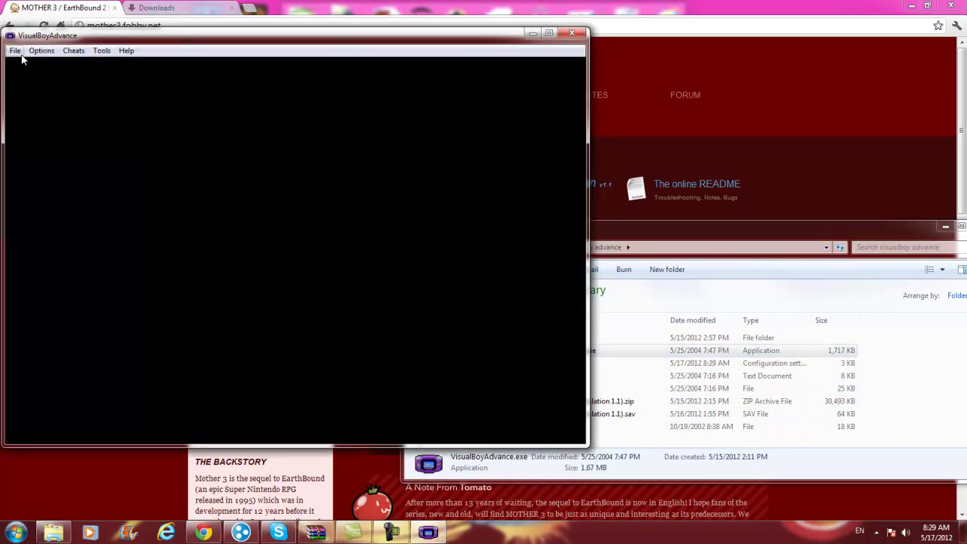
# Load Mother 3 (Eng. Translation 1.1).zip as the ROM through File > Open Gameboy.
pyautogui.click(16, 51)
pyautogui.click(32, 76)
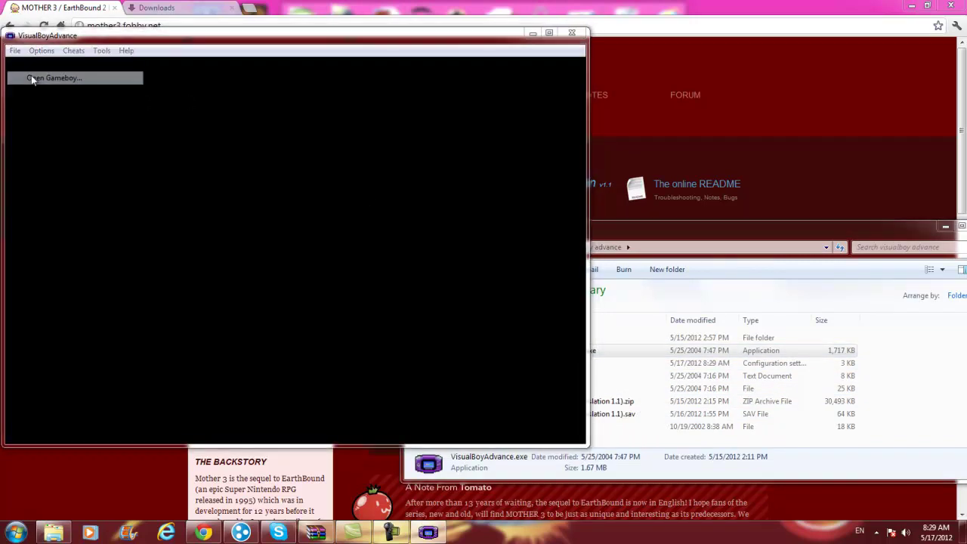
pyautogui.click(234, 182)
pyautogui.click(436, 317)
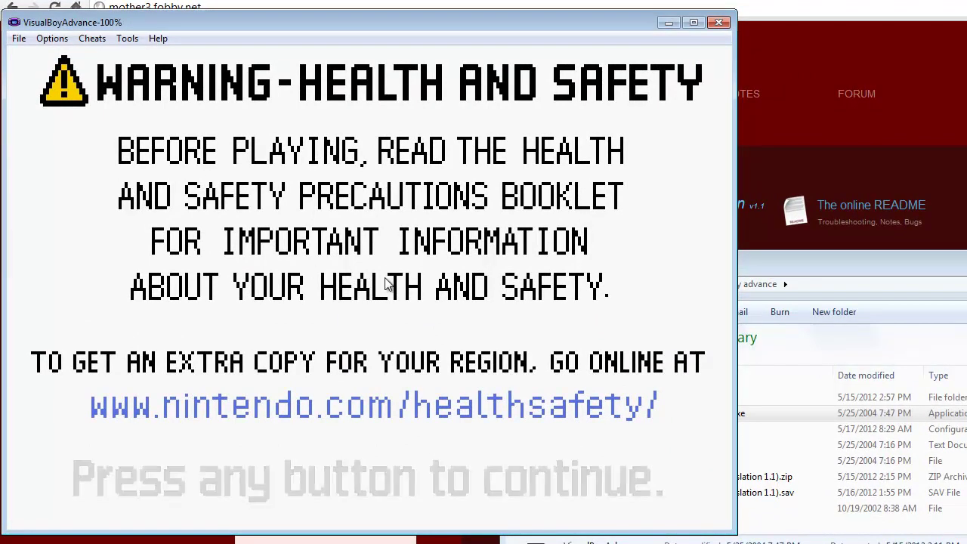
# Skip the health warning and title screen with Enter to reach the Chapter 1 save slot.
pyautogui.press('Return')
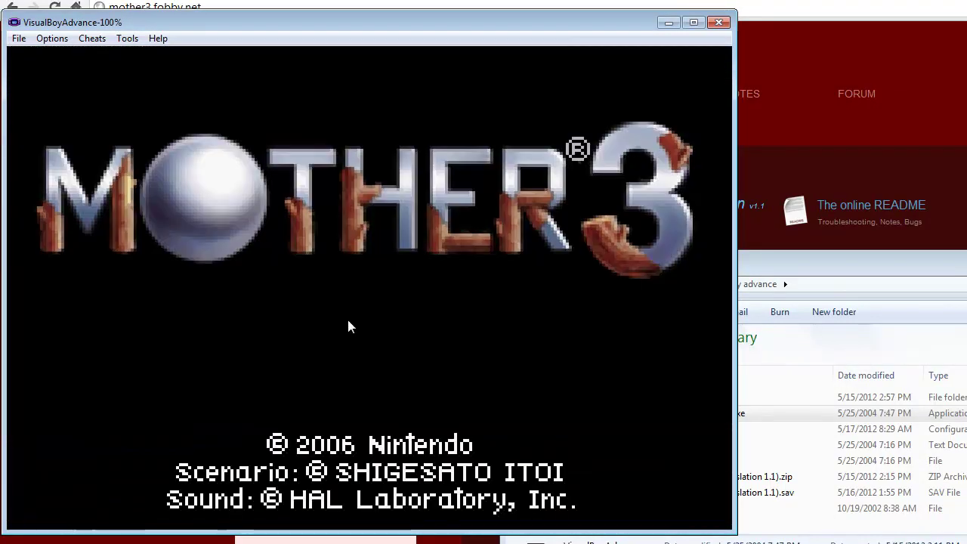
pyautogui.press('Return')
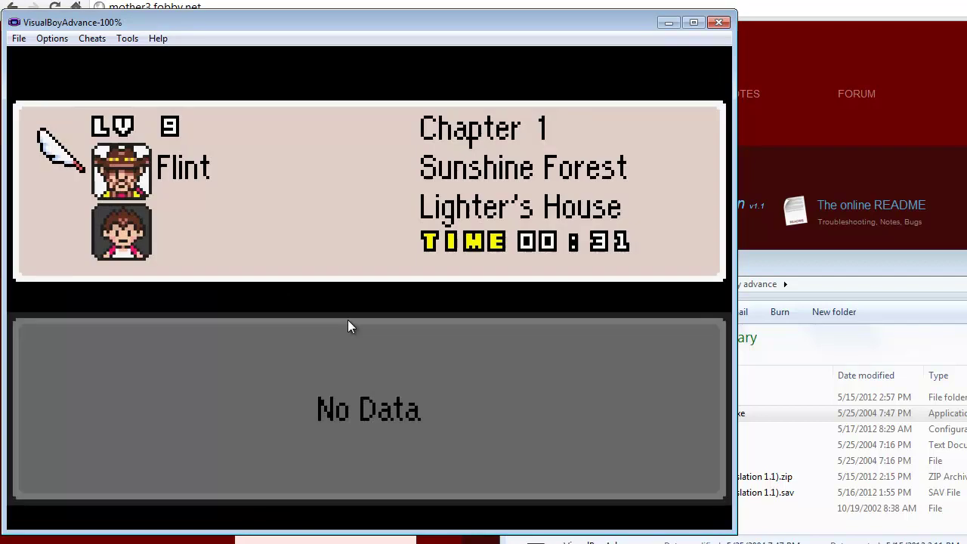